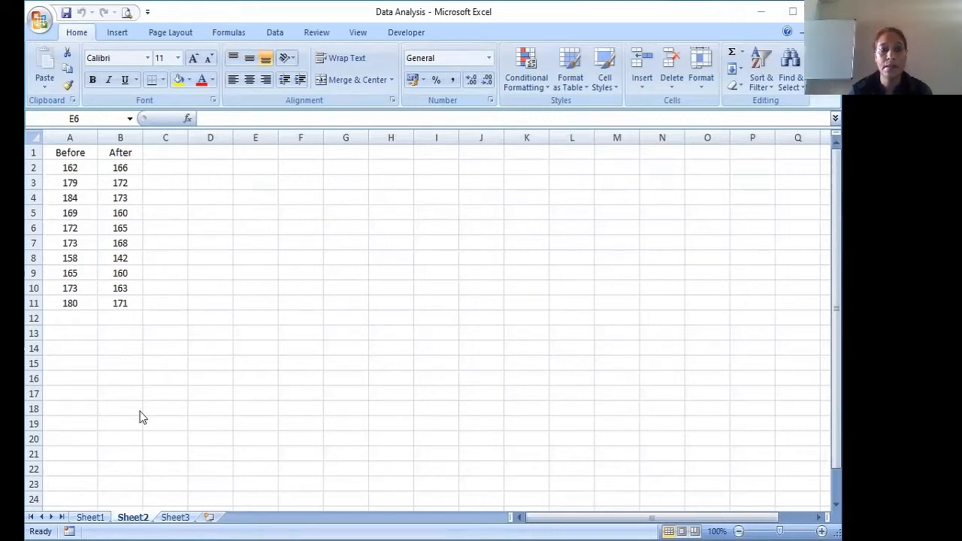
Step: Paste the copied hypotheses into C21 and C22: H0 that dieting is ineffective and H1 that dieting is effective on mean weight
{"action": "left_click", "coordinate": [148, 449]}
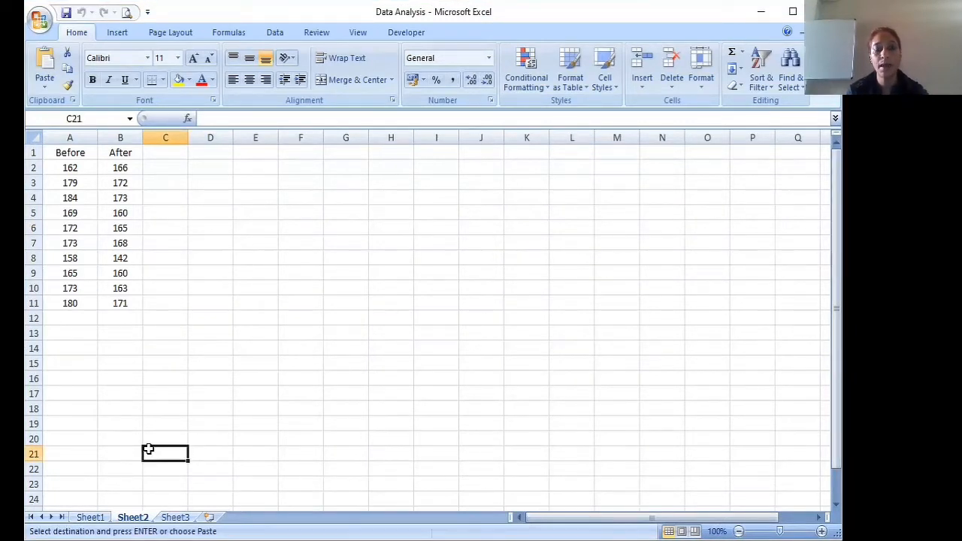
{"action": "type", "text": "H0: There is no significant difference in the mean weight before dieting and after dieting. (Dieting is ineffective) H1: There is a significant difference in the mean weight before dieting and after dieting. (Dieting is effective)"}
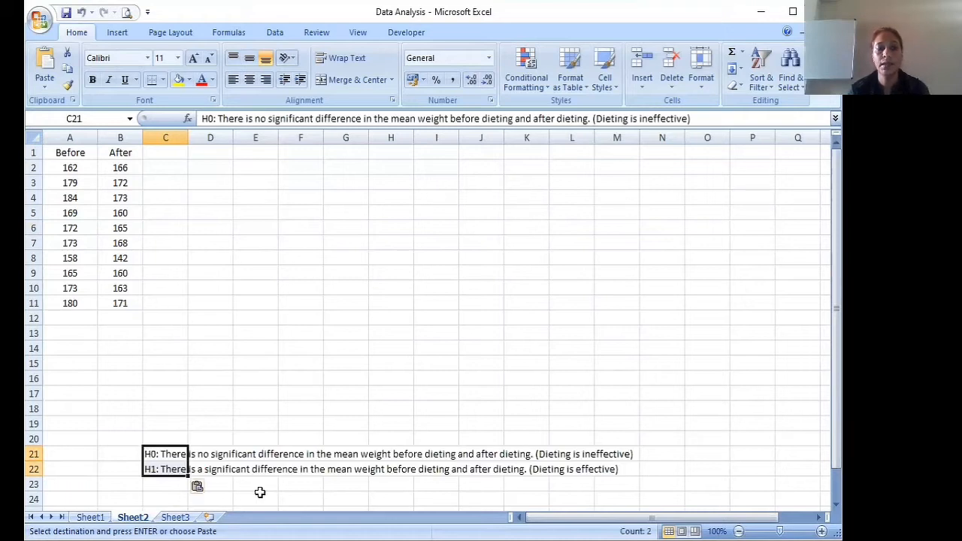
{"action": "left_click", "coordinate": [260, 492]}
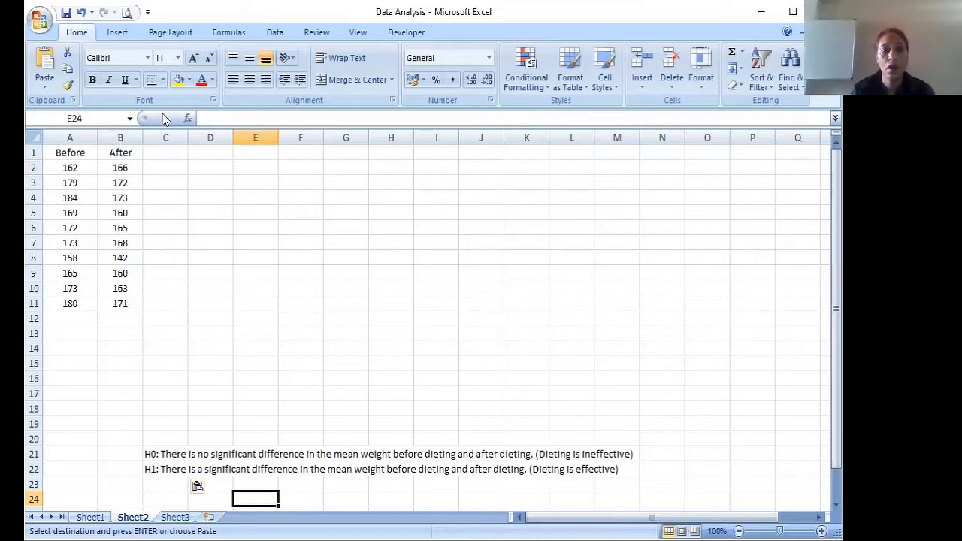
Step: Start the t-Test: Paired Two Sample for Means from the Data Analysis tools
{"action": "left_click", "coordinate": [273, 34]}
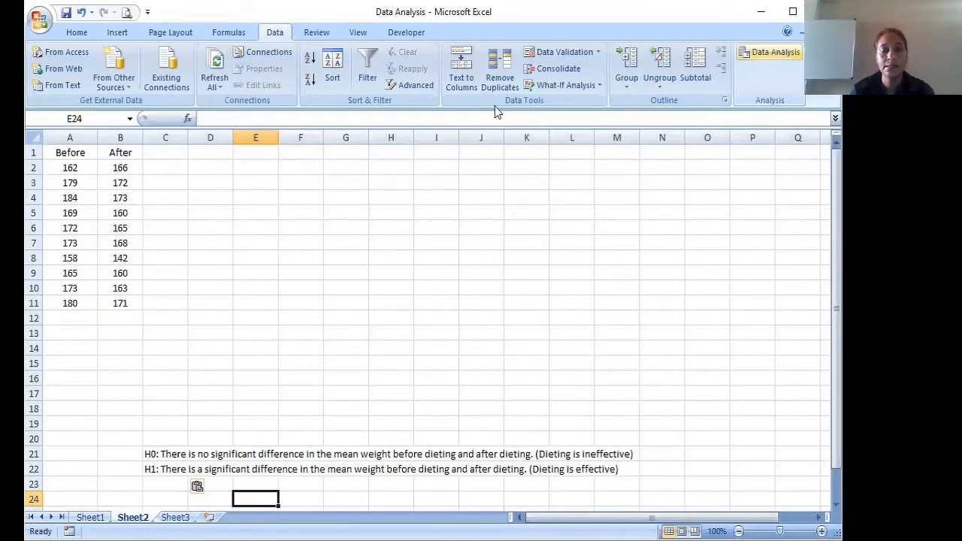
{"action": "left_click_drag", "start_coordinate": [495, 106], "coordinate": [449, 95]}
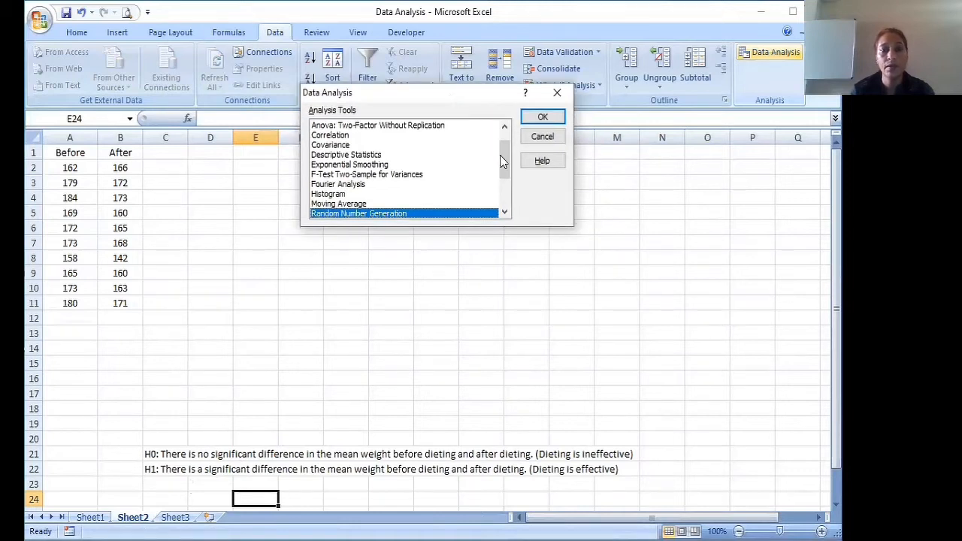
{"action": "left_click_drag", "start_coordinate": [501, 155], "coordinate": [502, 182]}
{"action": "left_click", "coordinate": [367, 185]}
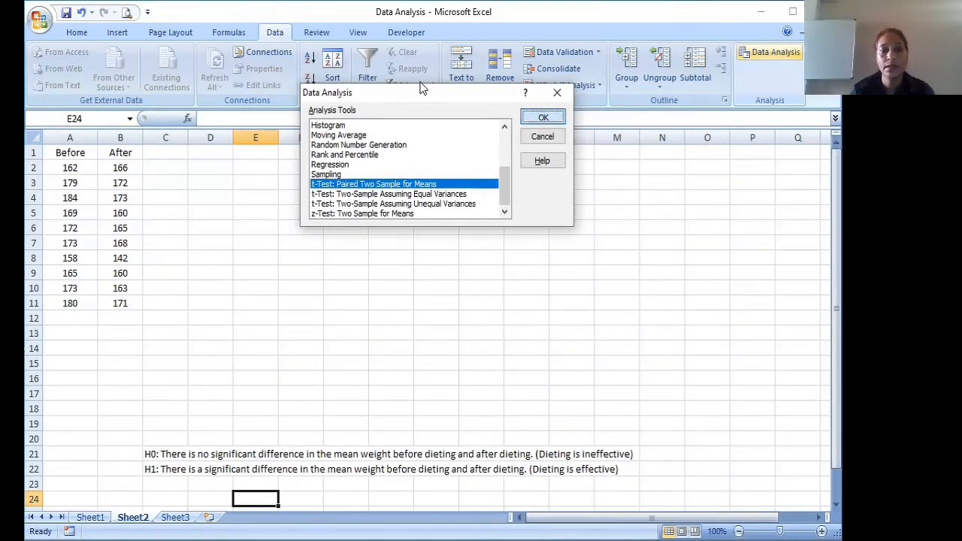
{"action": "key", "text": "Return"}
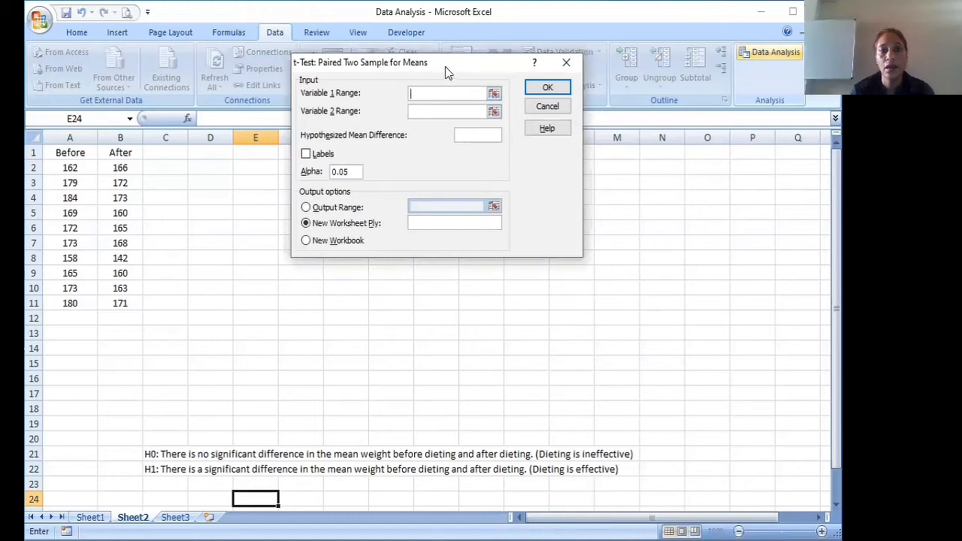
{"action": "left_click_drag", "start_coordinate": [445, 72], "coordinate": [462, 70]}
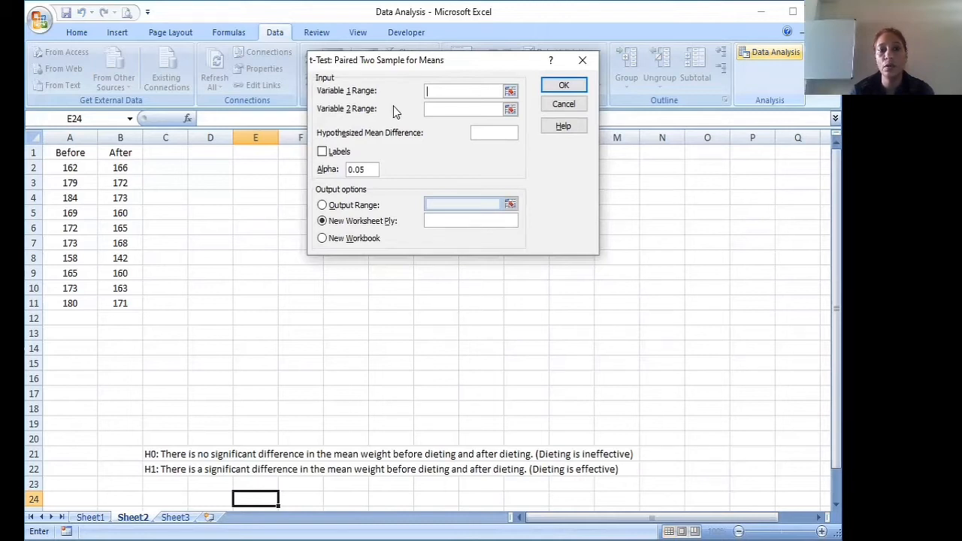
Step: Set the Variable 1 range to the Before values A2:A11 and the Variable 2 range to the After values B2:B11
{"action": "left_click", "coordinate": [70, 168]}
{"action": "left_click_drag", "start_coordinate": [70, 168], "coordinate": [69, 305]}
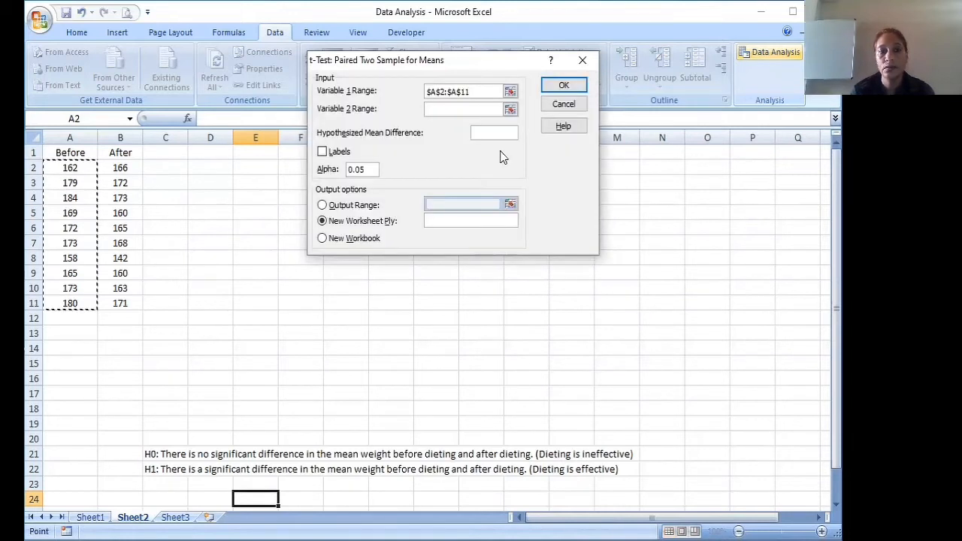
{"action": "left_click", "coordinate": [467, 112]}
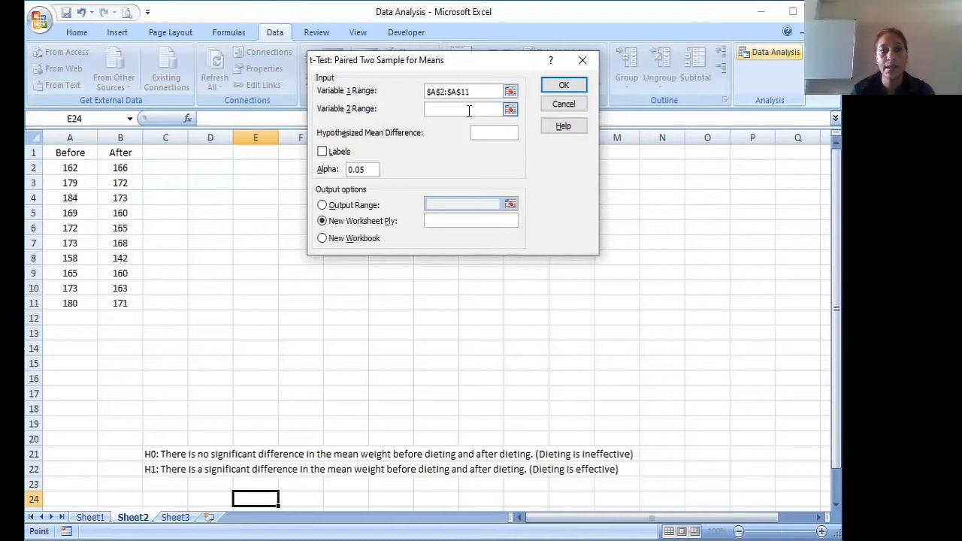
{"action": "left_click", "coordinate": [120, 168]}
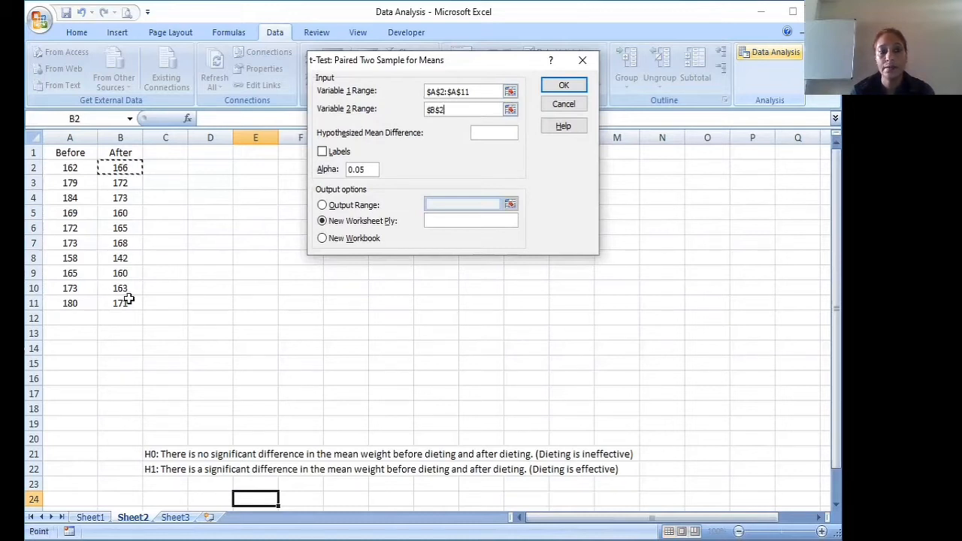
{"action": "key", "text": "ctrl+shift+Down"}
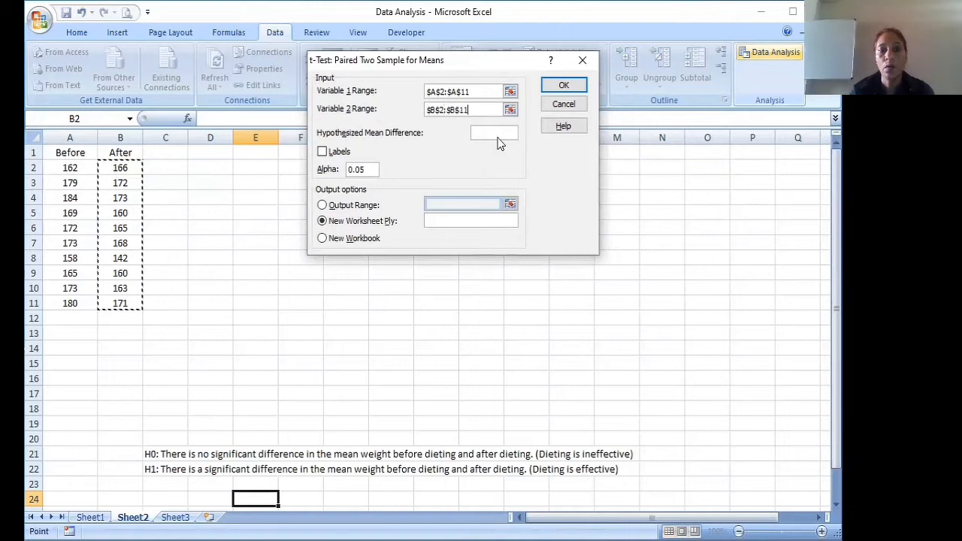
Step: Set the hypothesized mean difference to 0, send the output to cell D4 and run the paired t-test
{"action": "left_click", "coordinate": [503, 133]}
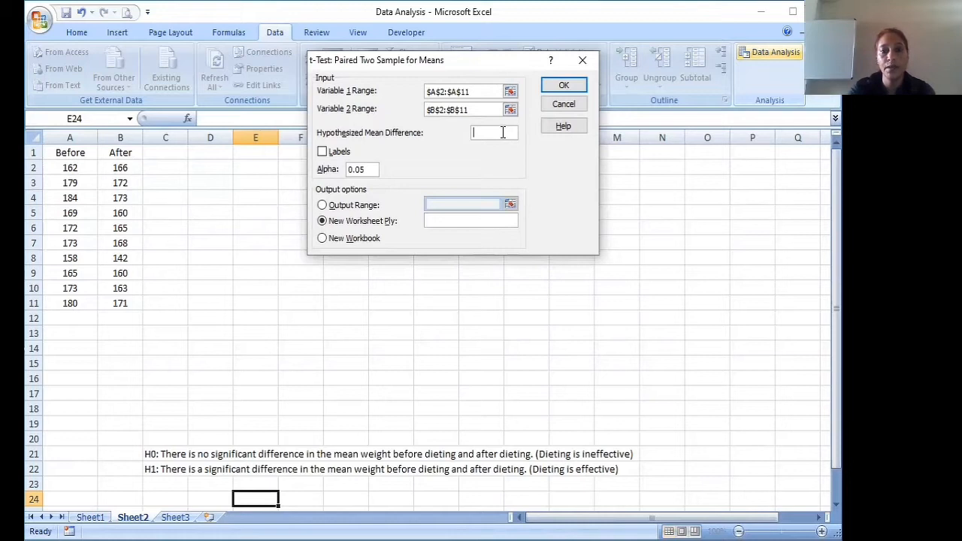
{"action": "type", "text": "0"}
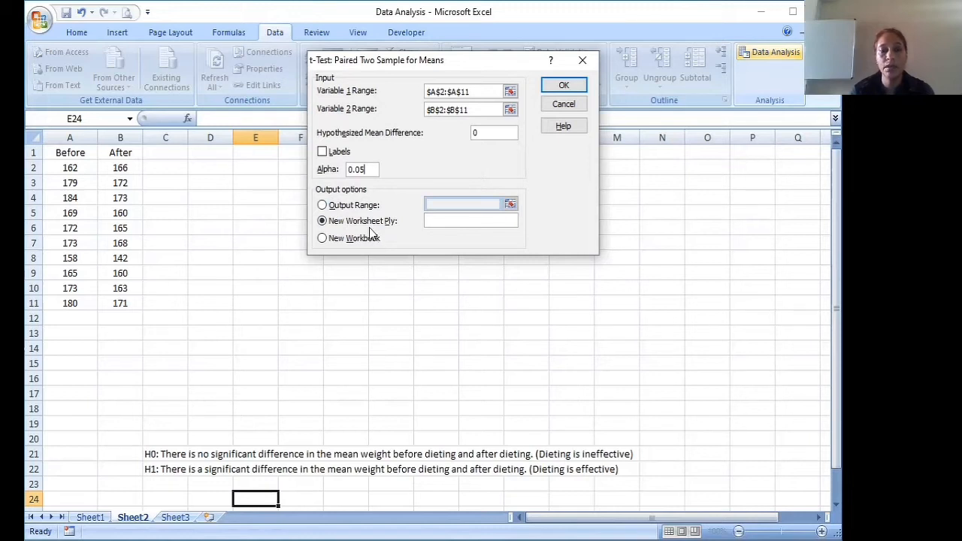
{"action": "left_click", "coordinate": [321, 204]}
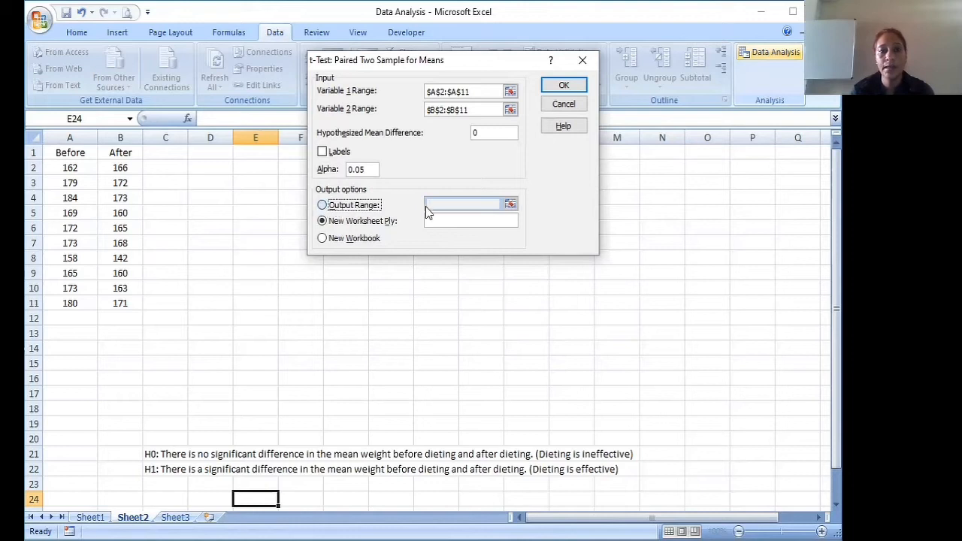
{"action": "left_click", "coordinate": [430, 206]}
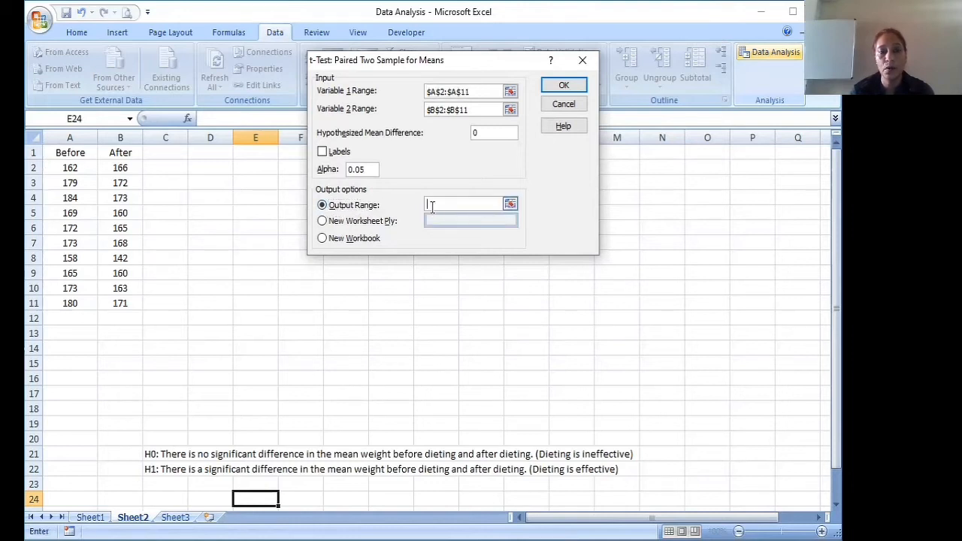
{"action": "left_click", "coordinate": [210, 200]}
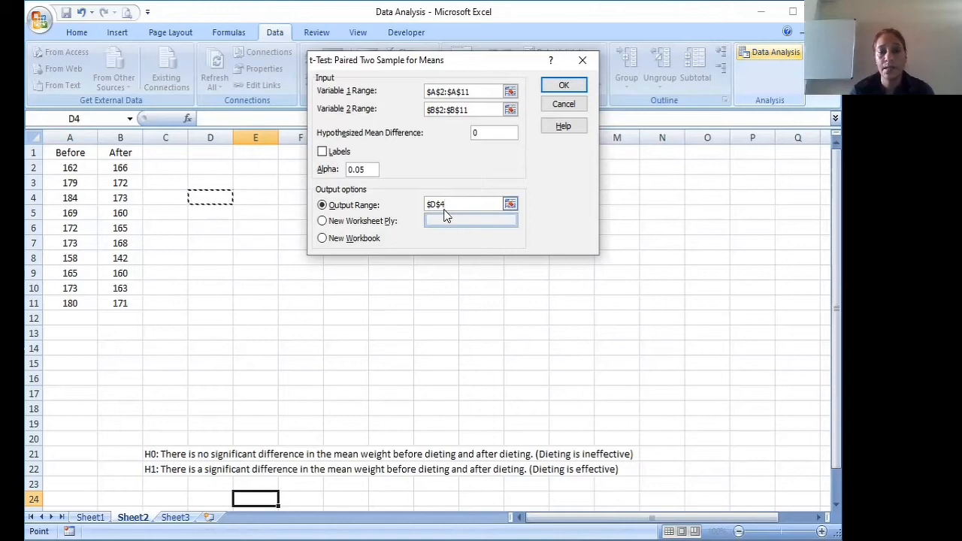
{"action": "left_click", "coordinate": [566, 87]}
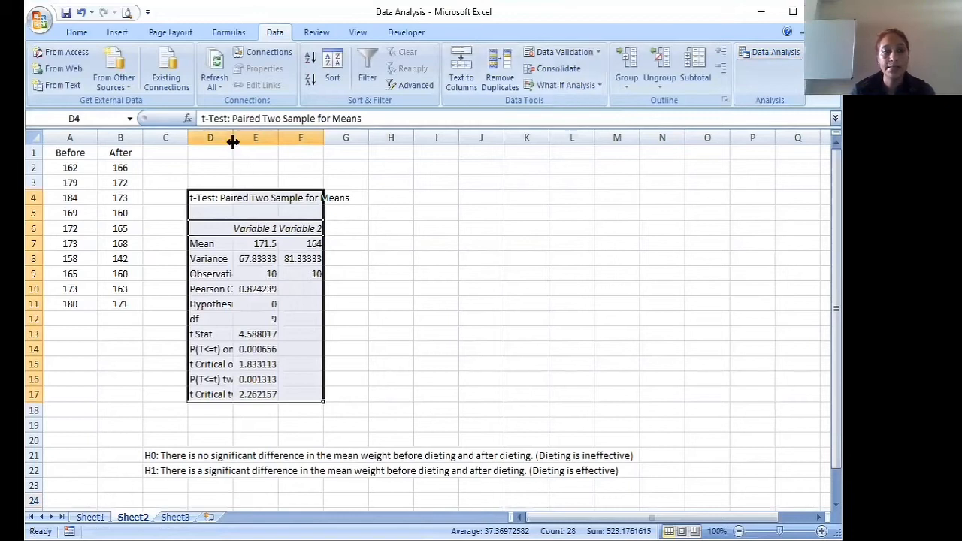
Step: Widen column D to make the result labels more readable, and compare the t Stat row with t Critical two-tail
{"action": "left_click_drag", "start_coordinate": [233, 141], "coordinate": [263, 144]}
{"action": "left_click", "coordinate": [251, 321]}
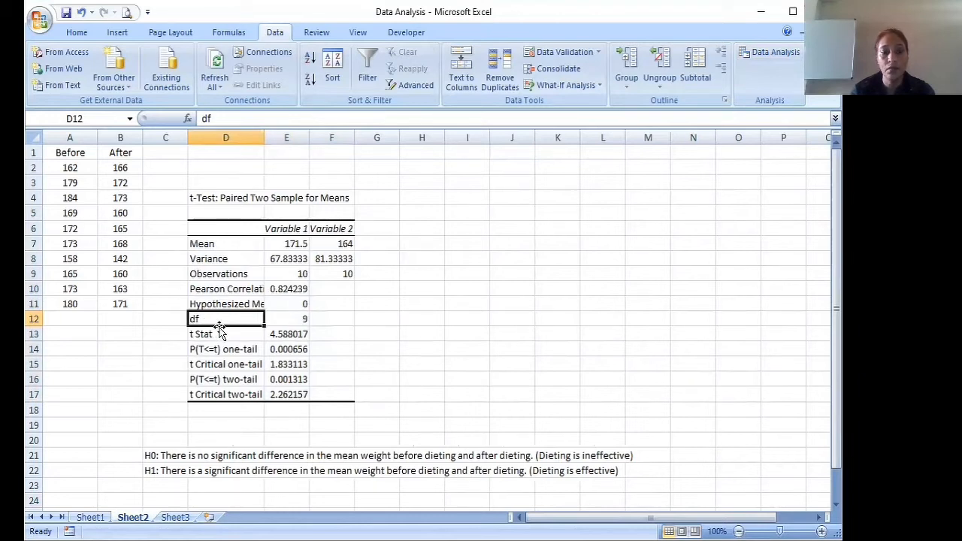
{"action": "left_click_drag", "start_coordinate": [217, 335], "coordinate": [295, 331]}
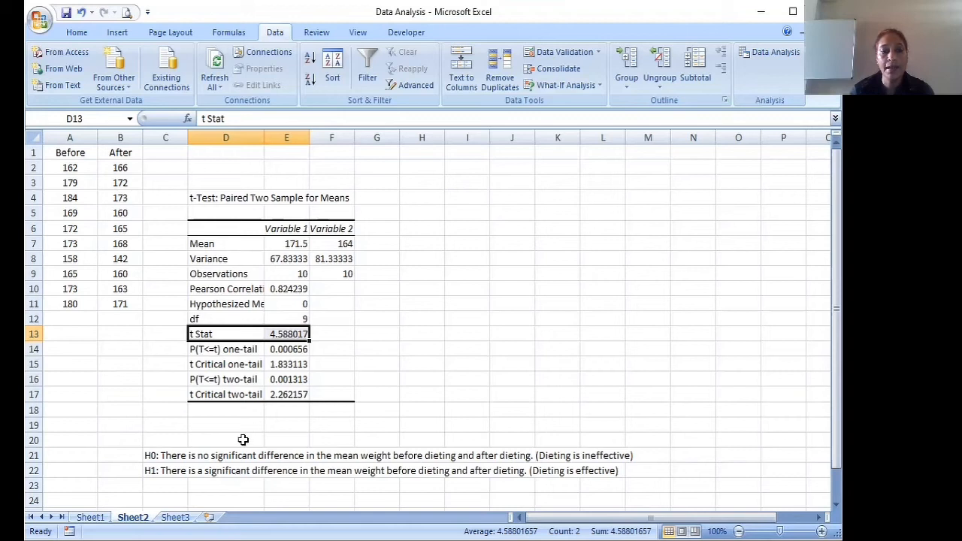
{"action": "left_click", "coordinate": [220, 393]}
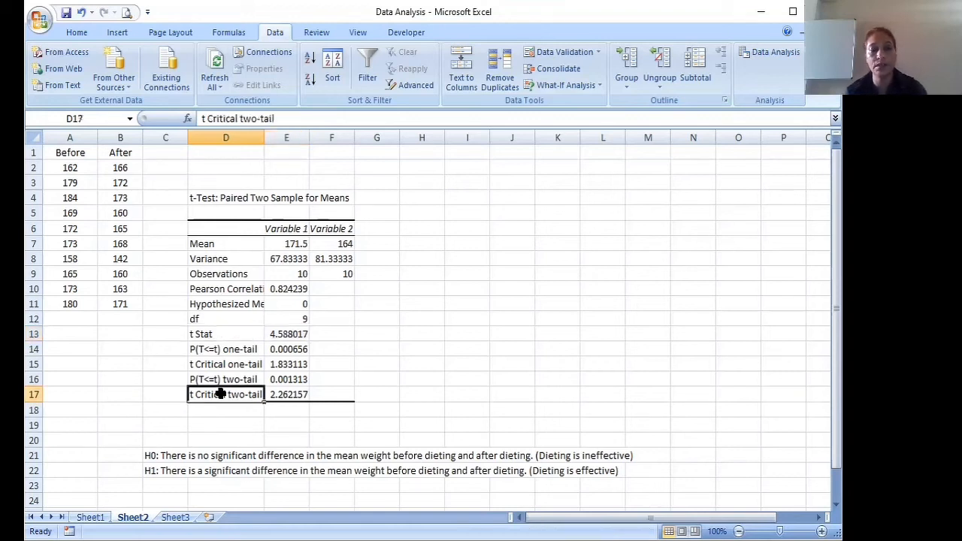
Step: Enter the comparison note "t-cal>t-tab" in cell H12
{"action": "left_click", "coordinate": [421, 316]}
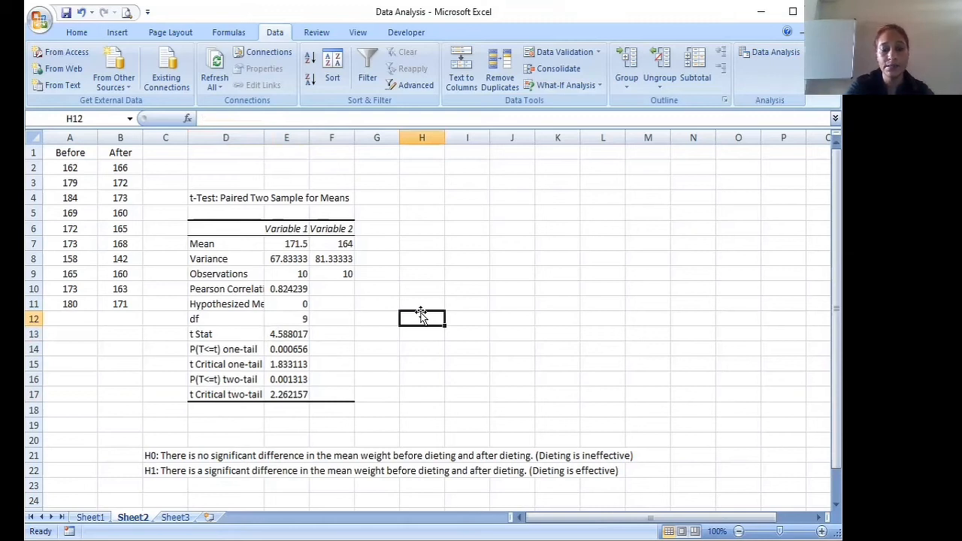
{"action": "type", "text": "t-cal"}
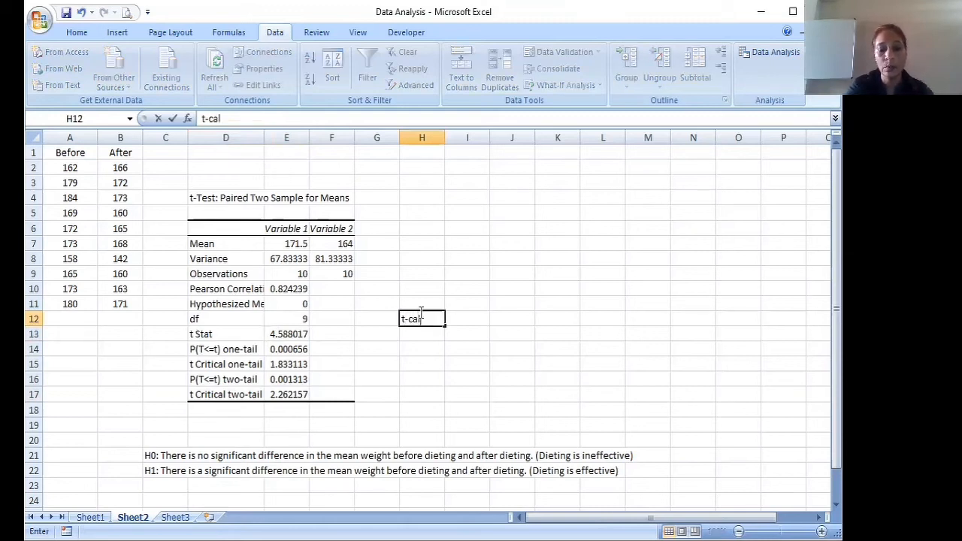
{"action": "type", "text": ">"}
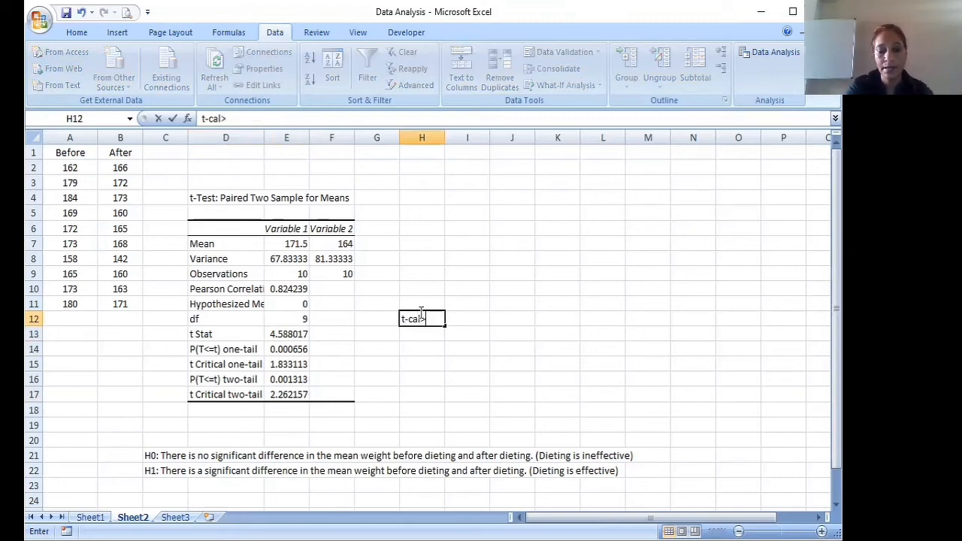
{"action": "type", "text": "t-tab"}
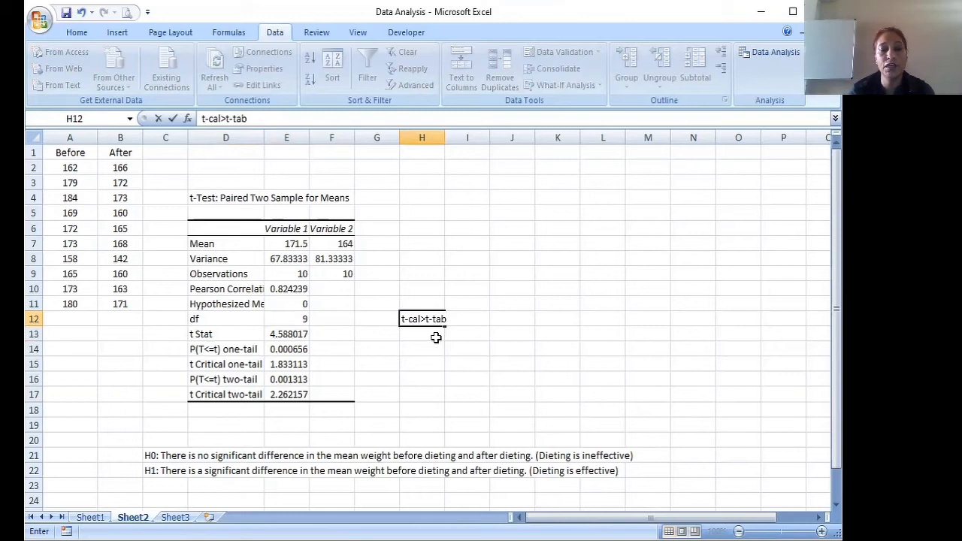
Step: Write the conclusion "H0 do not accept" in cell H13, directly below the t-value comparison
{"action": "left_click", "coordinate": [430, 340]}
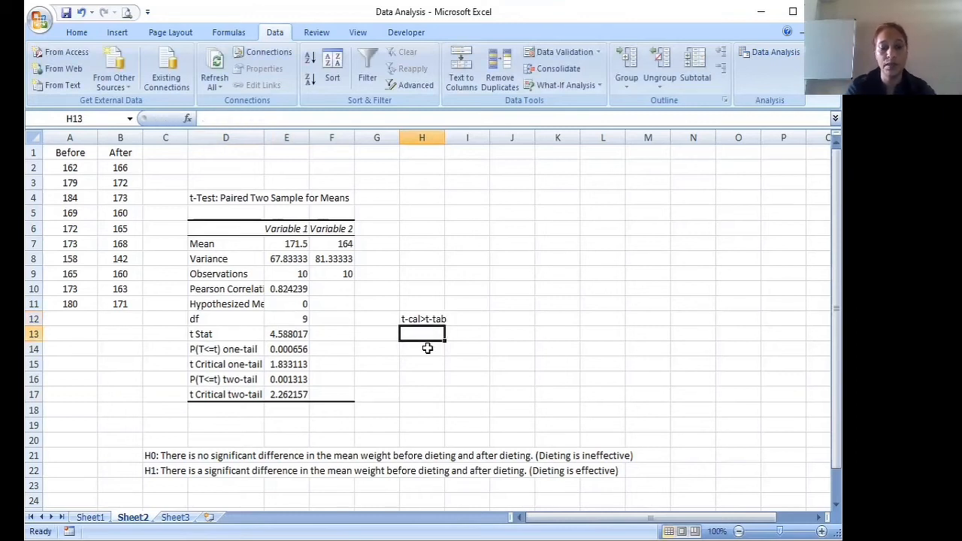
{"action": "type", "text": "H0"}
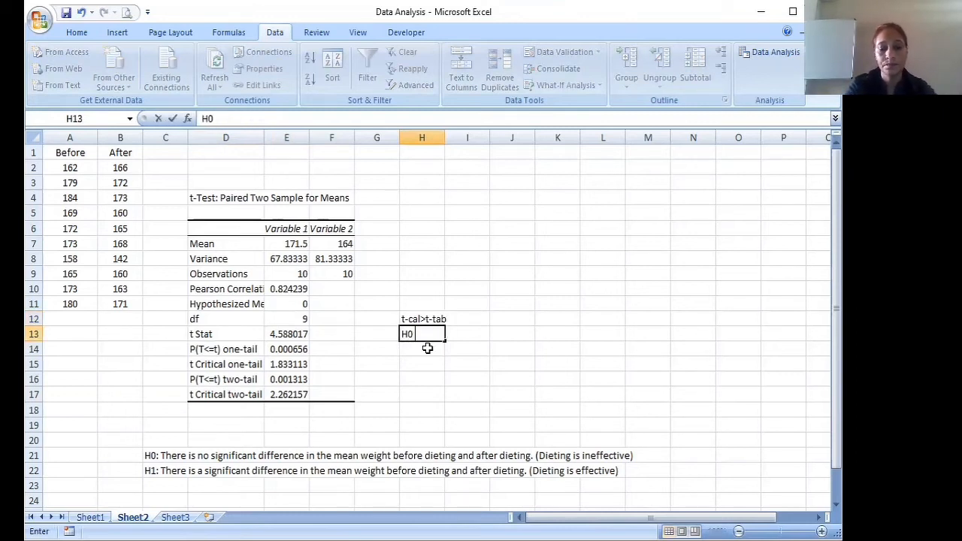
{"action": "type", "text": " do not cc"}
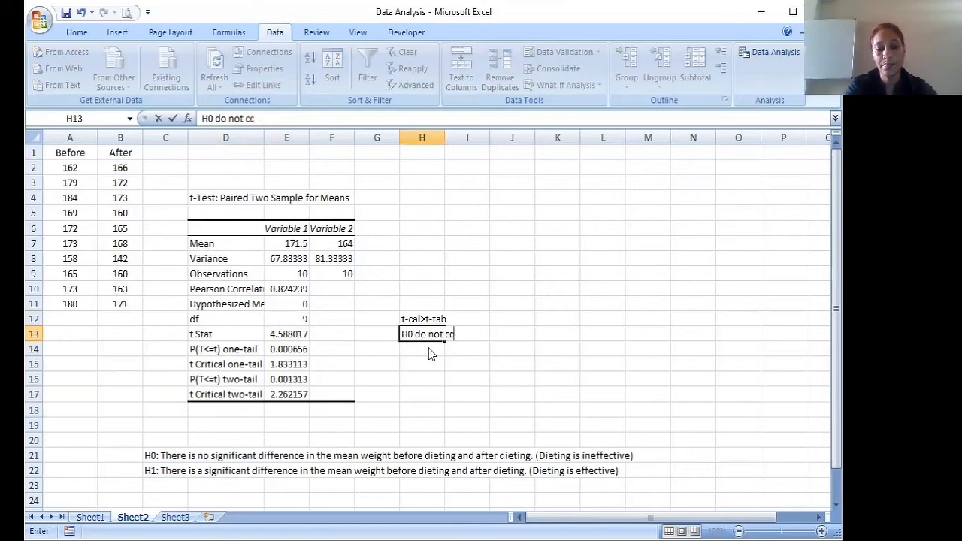
{"action": "type", "text": "ept"}
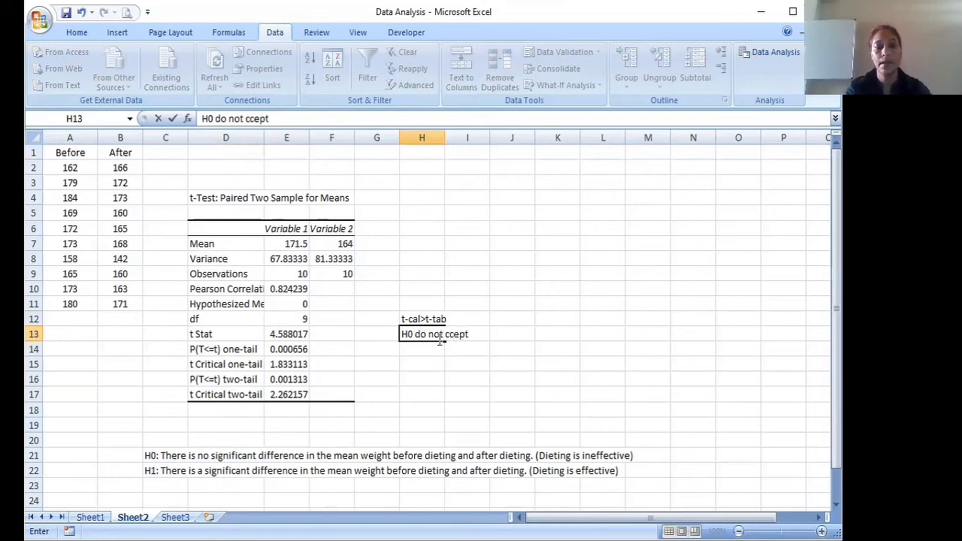
{"action": "left_click", "coordinate": [445, 336]}
{"action": "type", "text": "a"}
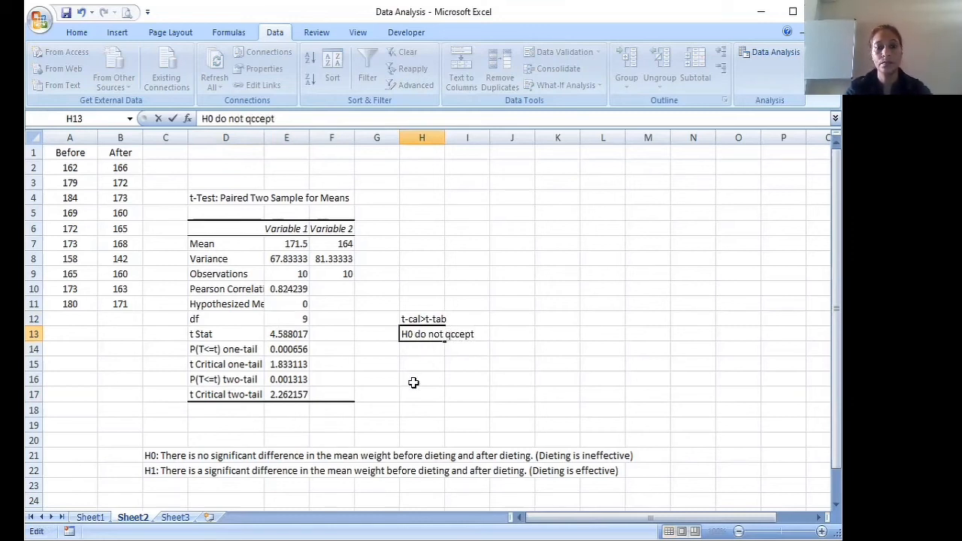
{"action": "key", "text": "BackSpace"}
{"action": "type", "text": "a"}
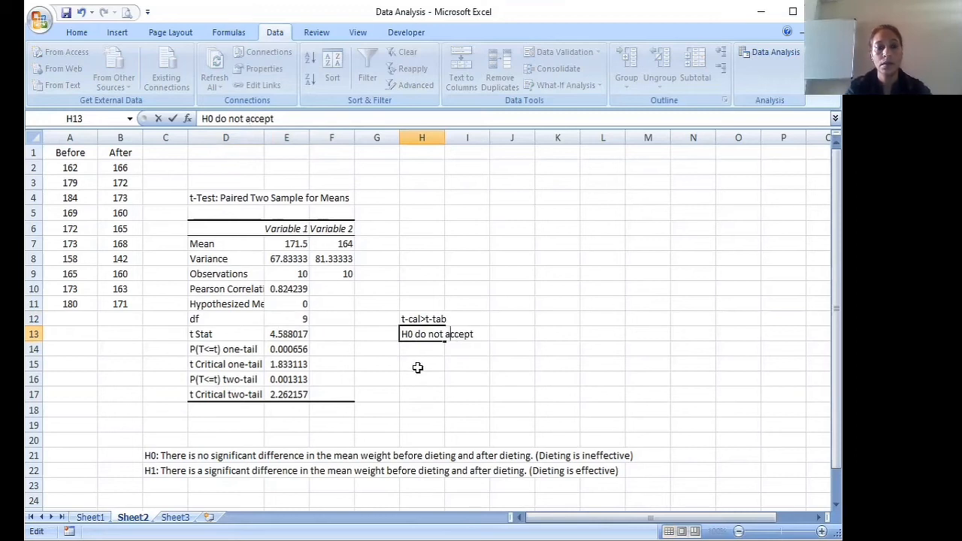
Step: Enter the p-value comparison "p<.05" in cell H15
{"action": "left_click", "coordinate": [418, 368]}
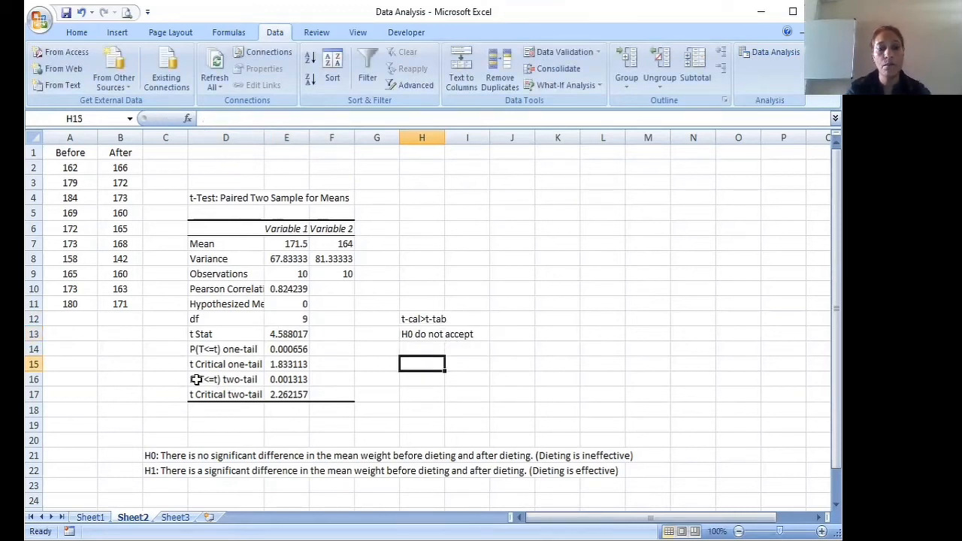
{"action": "type", "text": "p"}
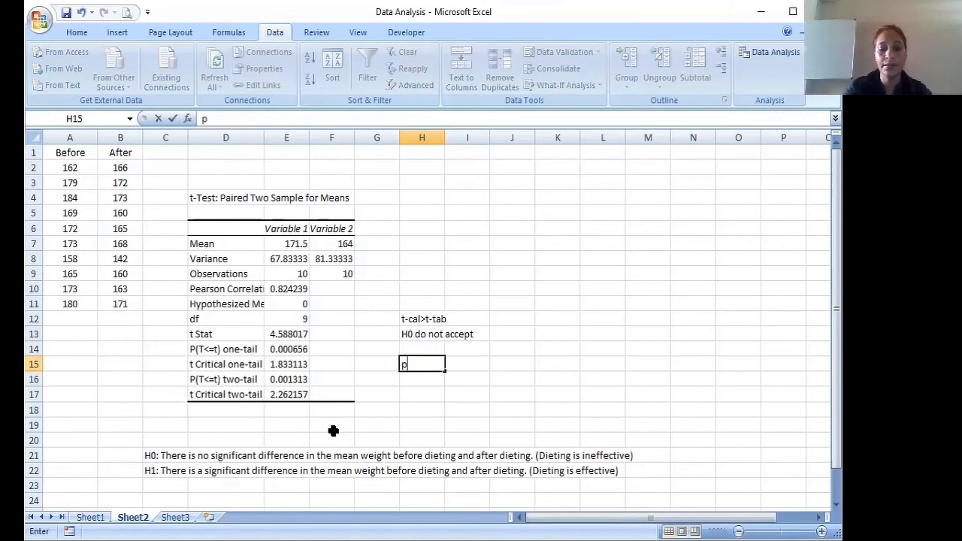
{"action": "type", "text": ">"}
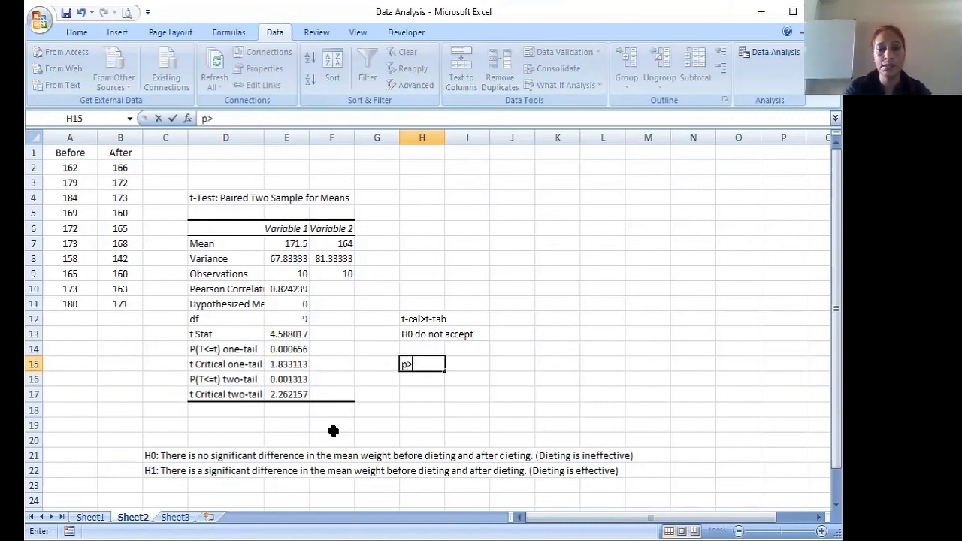
{"action": "key", "text": "BackSpace"}
{"action": "type", "text": "<.05"}
Step: Write the conclusion "Ho do not accept" in cell H17 for the p-value comparison
{"action": "left_click", "coordinate": [412, 389]}
{"action": "type", "text": "Ho"}
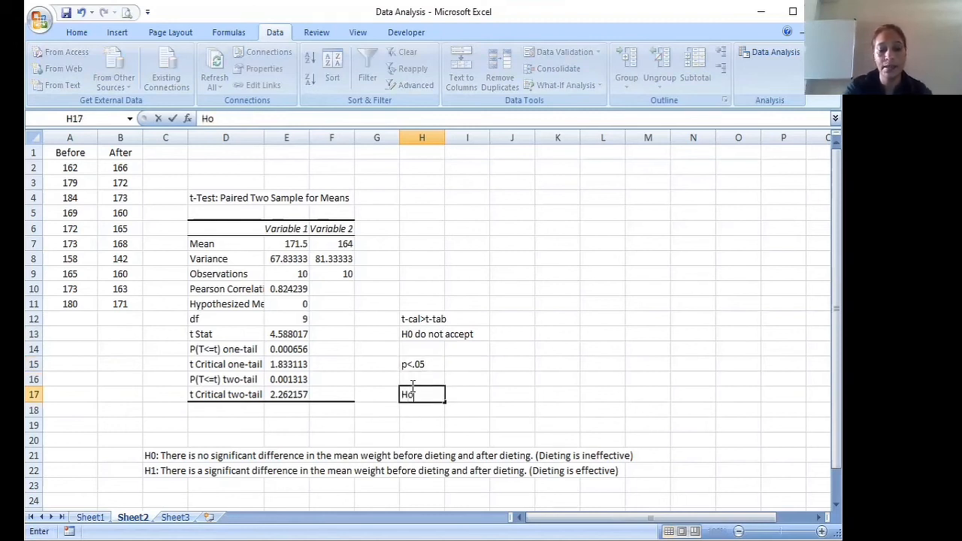
{"action": "type", "text": " do not a"}
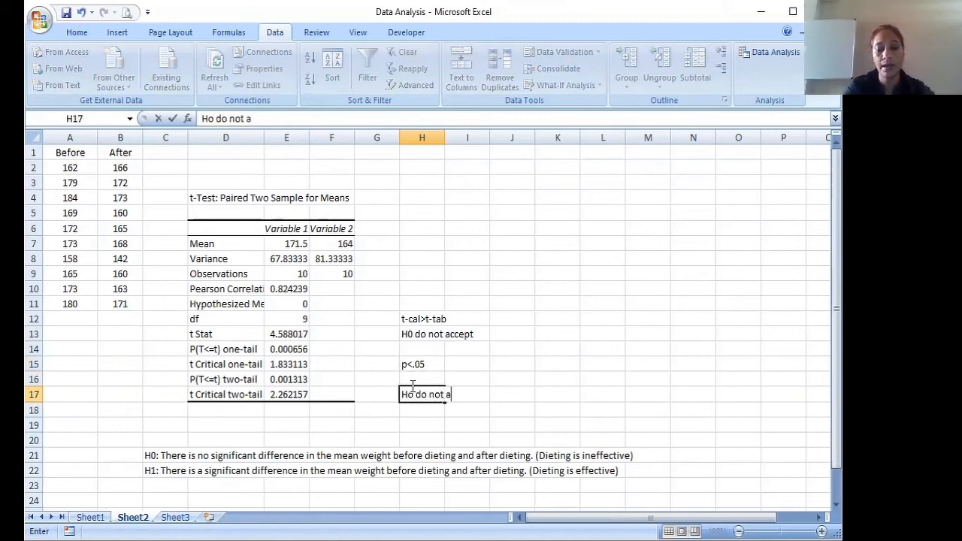
{"action": "type", "text": "ccept"}
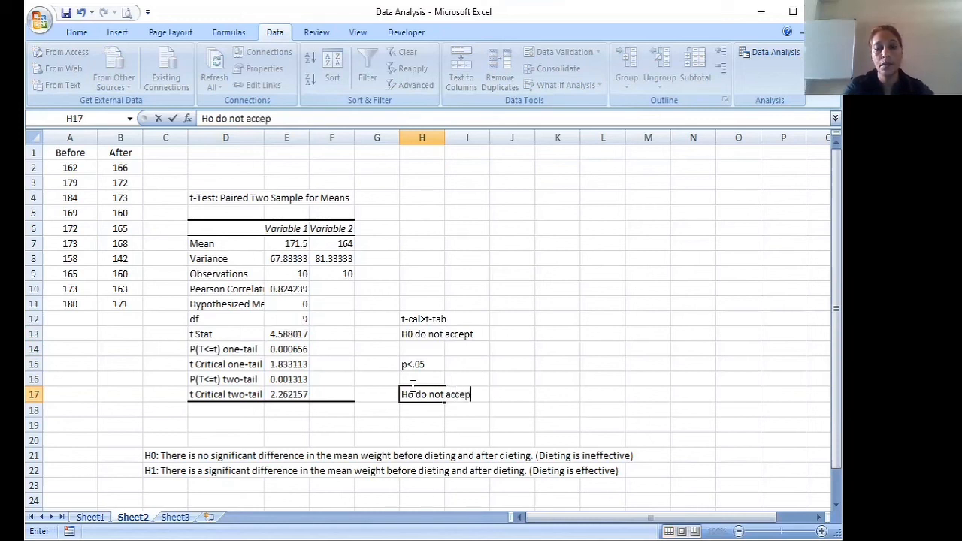
{"action": "left_click", "coordinate": [446, 415]}
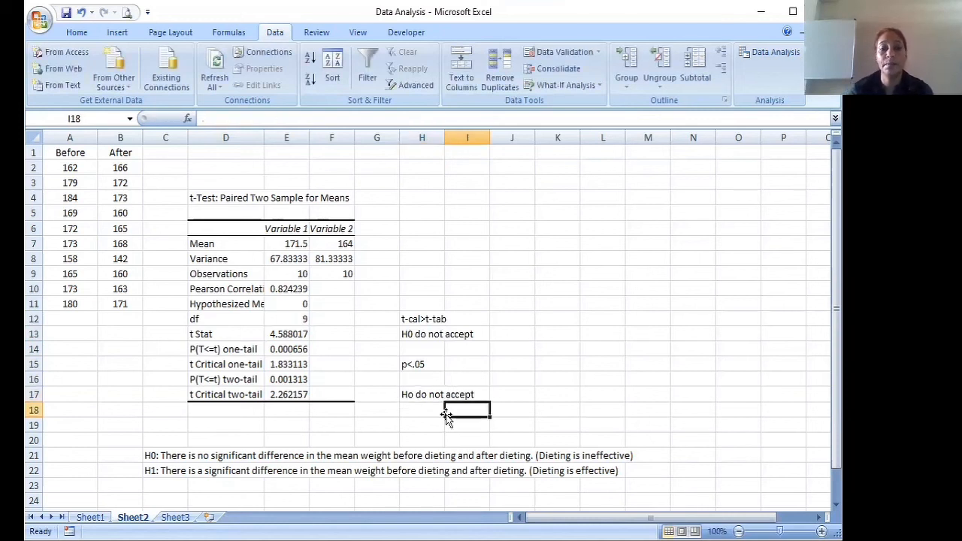